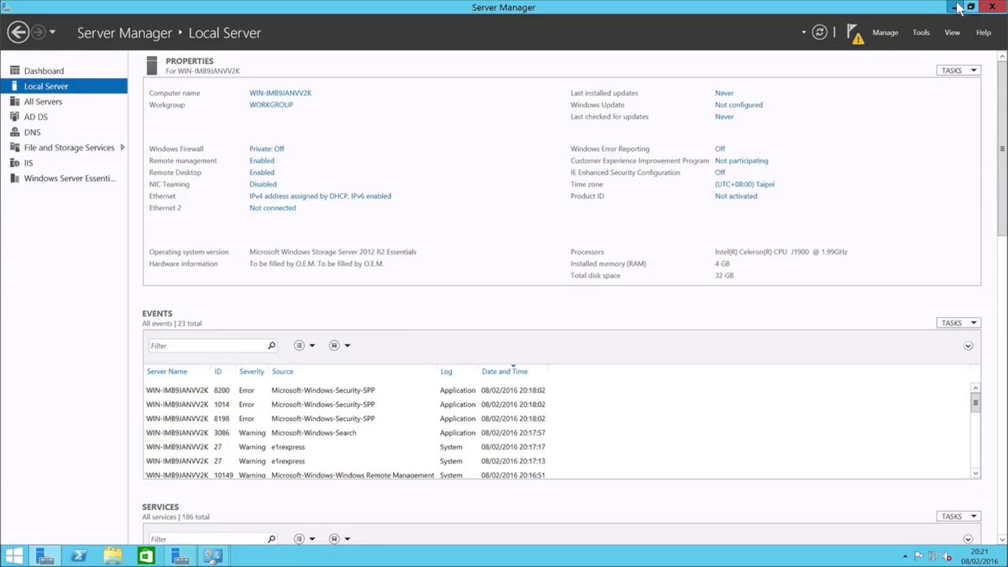
# Step: Minimize Server Manager and close the Ethernet Status and Network Connections windows
pyautogui.click(955, 7)
pyautogui.click(548, 355)
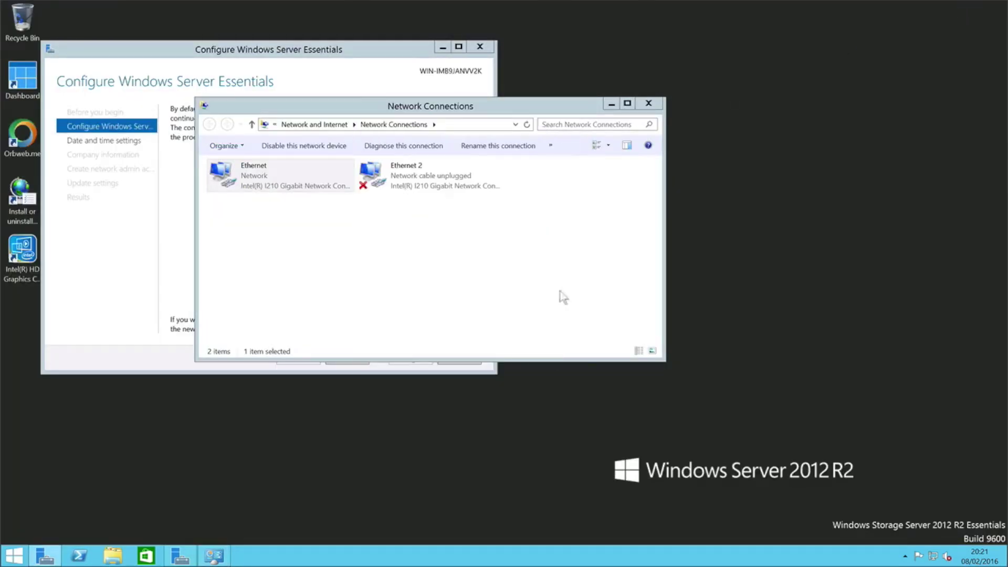
pyautogui.click(648, 103)
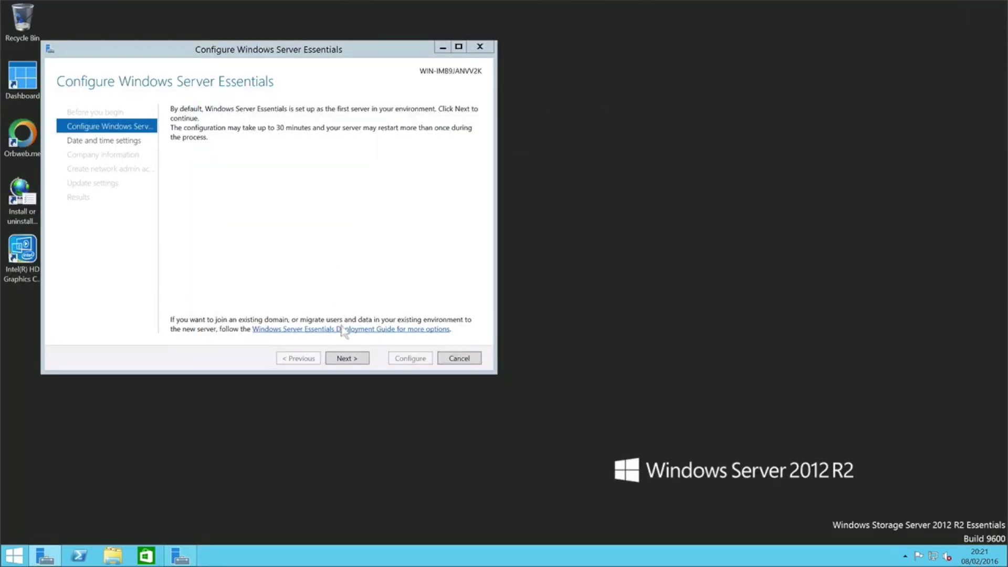
# Step: Advance the maximized Essentials setup wizard past time settings to Company information
pyautogui.click(350, 359)
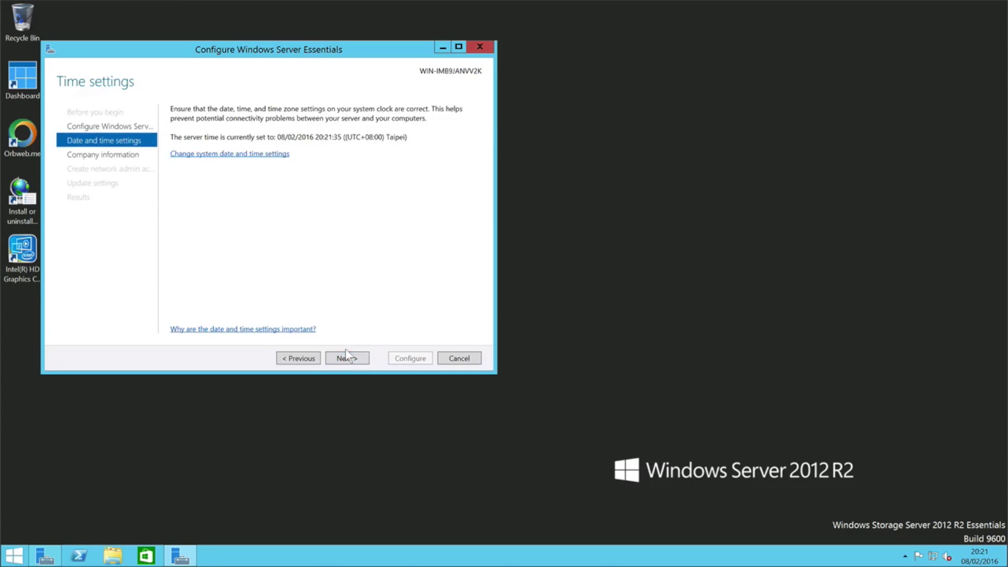
pyautogui.click(456, 47)
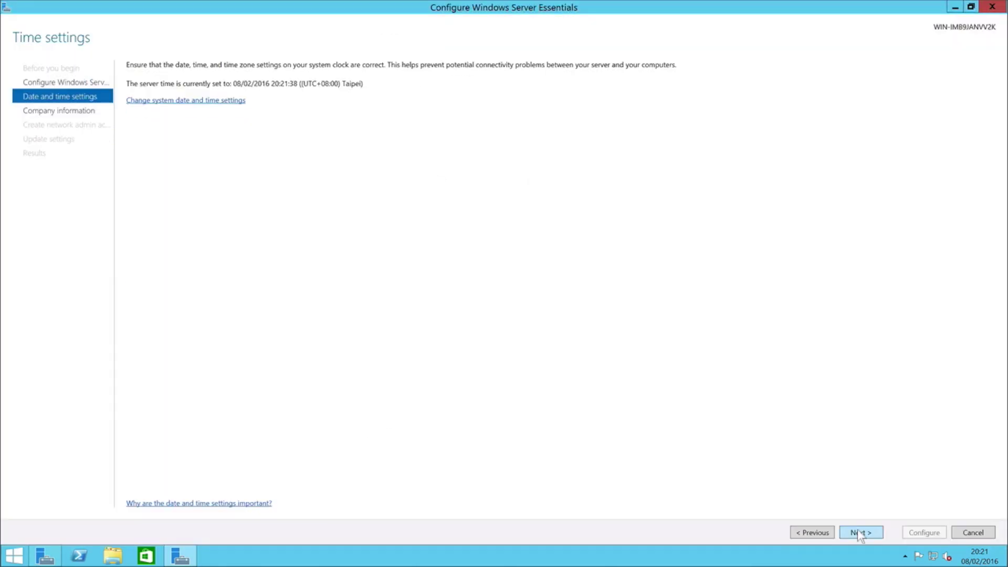
pyautogui.click(858, 530)
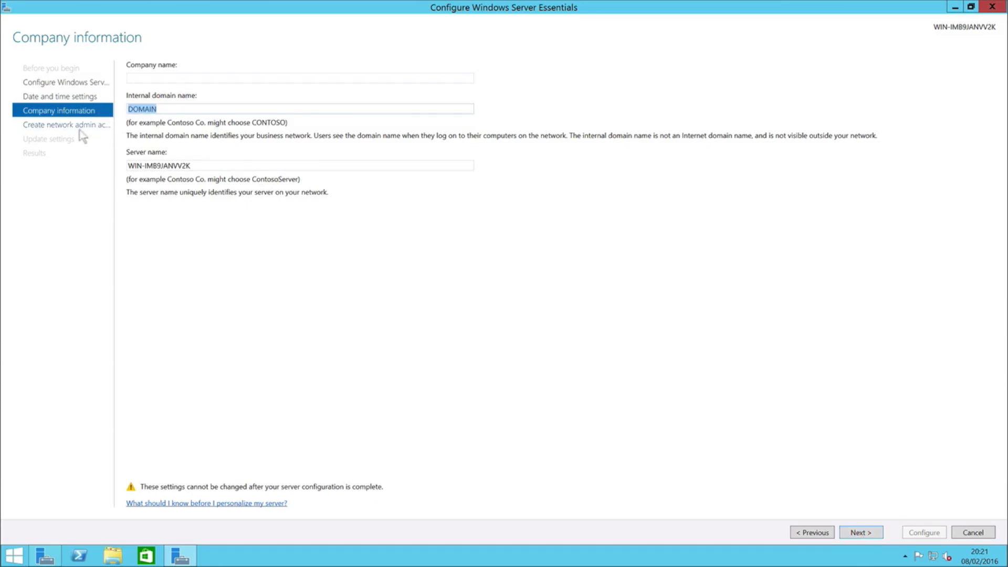
# Step: Enter the company and server names, continue to the administrator account page, then cancel setup
pyautogui.click(194, 78)
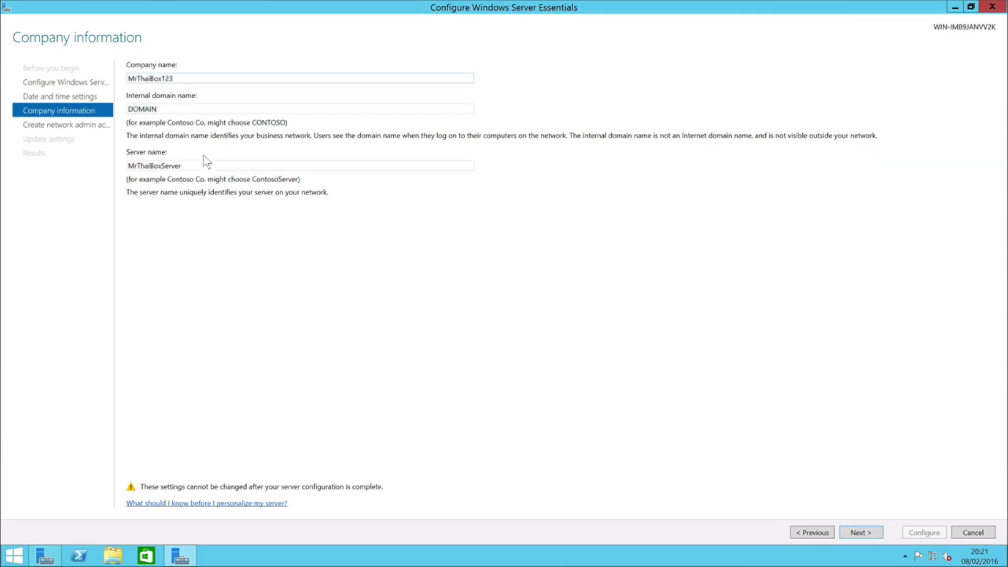
pyautogui.moveTo(195, 164); pyautogui.dragTo(125, 167)
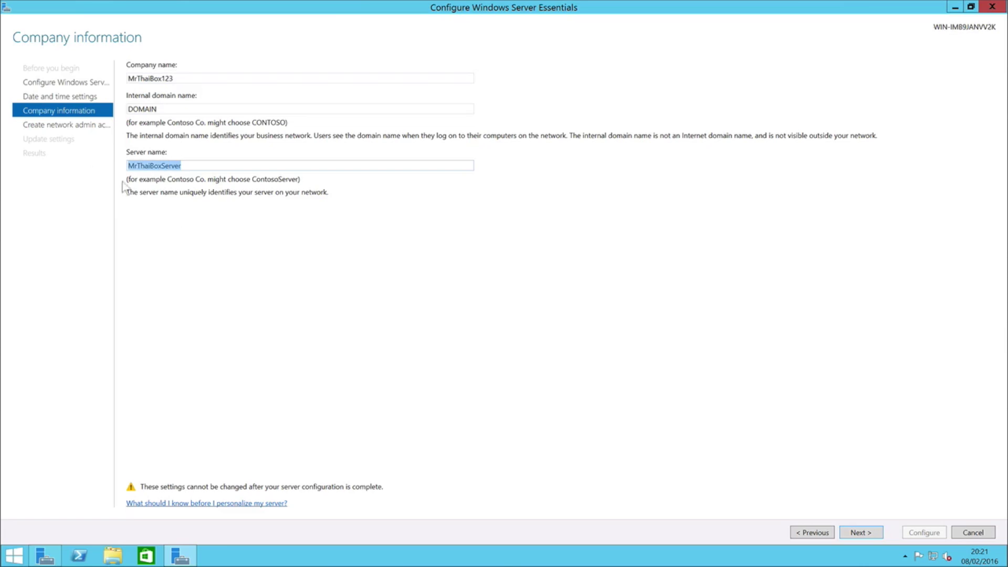
pyautogui.click(870, 535)
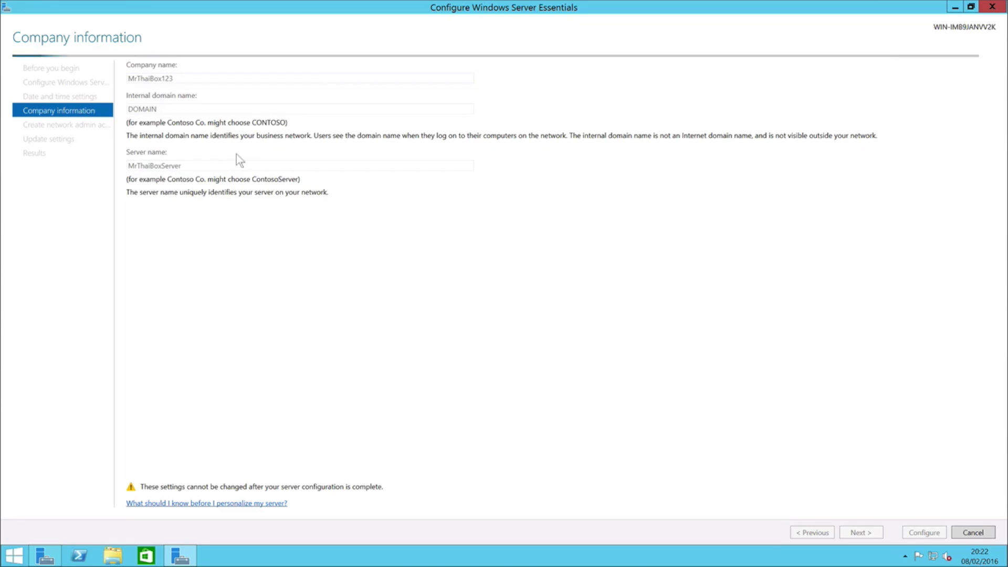
pyautogui.click(970, 533)
# Step: Confirm cancelling the Essentials setup and open This PC from Start
pyautogui.click(534, 319)
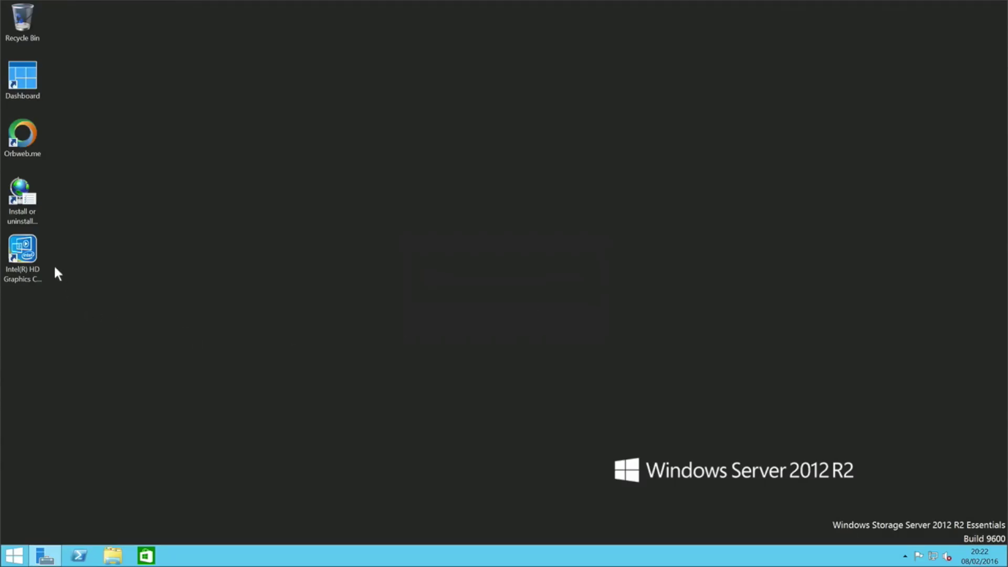
pyautogui.click(14, 554)
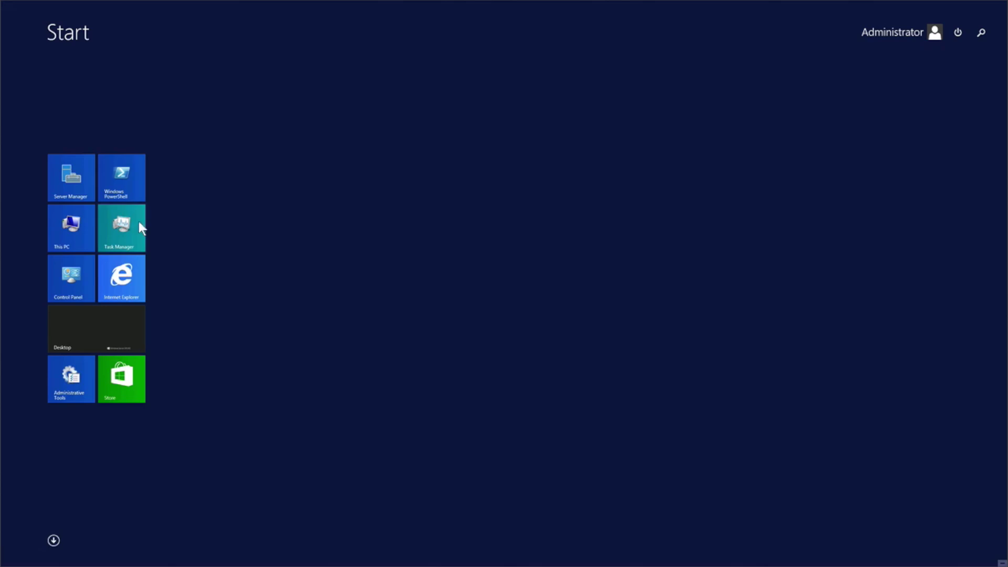
pyautogui.click(70, 234)
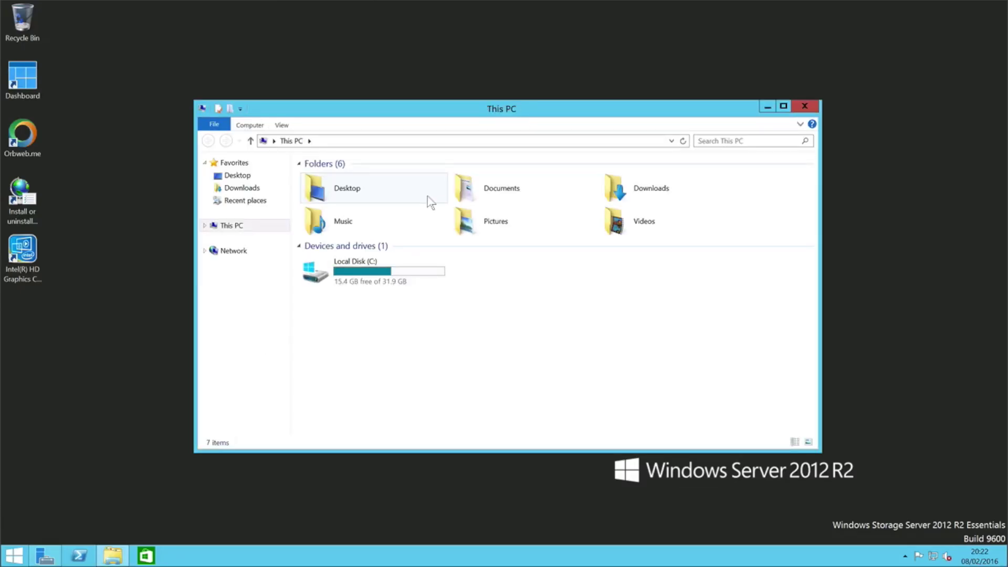
# Step: Look inside Local Disk (C:), go back to This PC, and close File Explorer
pyautogui.click(389, 281)
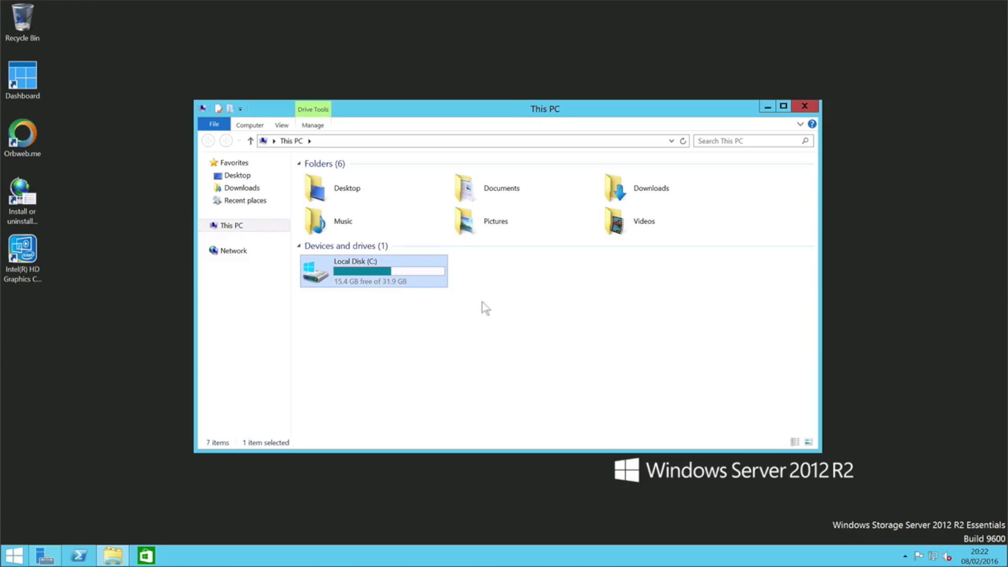
pyautogui.doubleClick(389, 283)
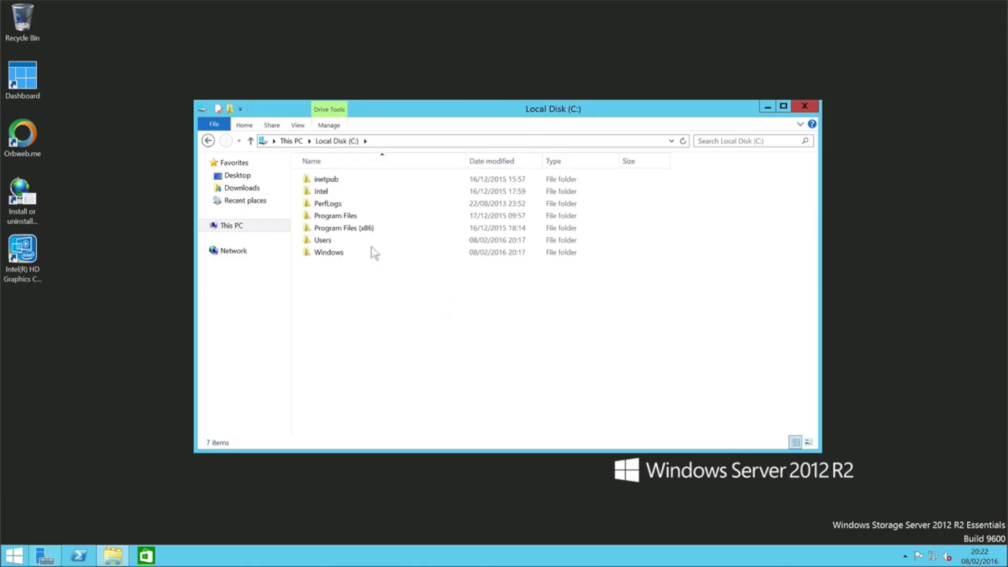
pyautogui.click(336, 228)
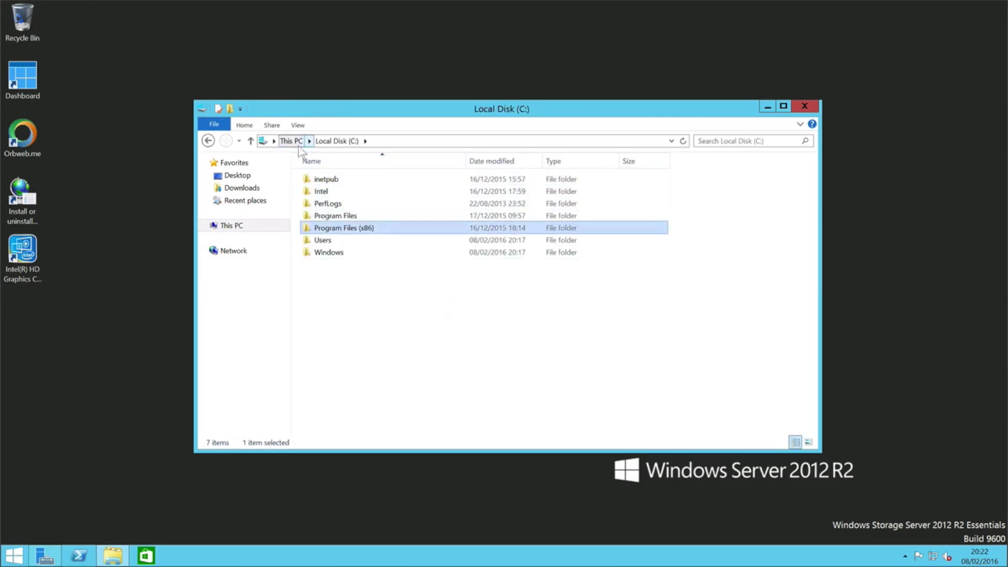
pyautogui.click(294, 141)
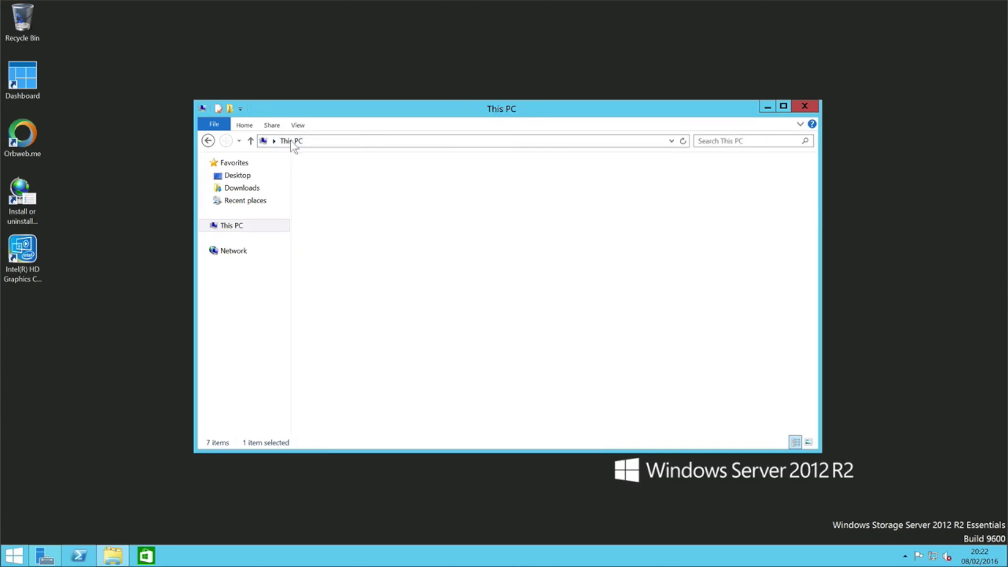
pyautogui.doubleClick(203, 109)
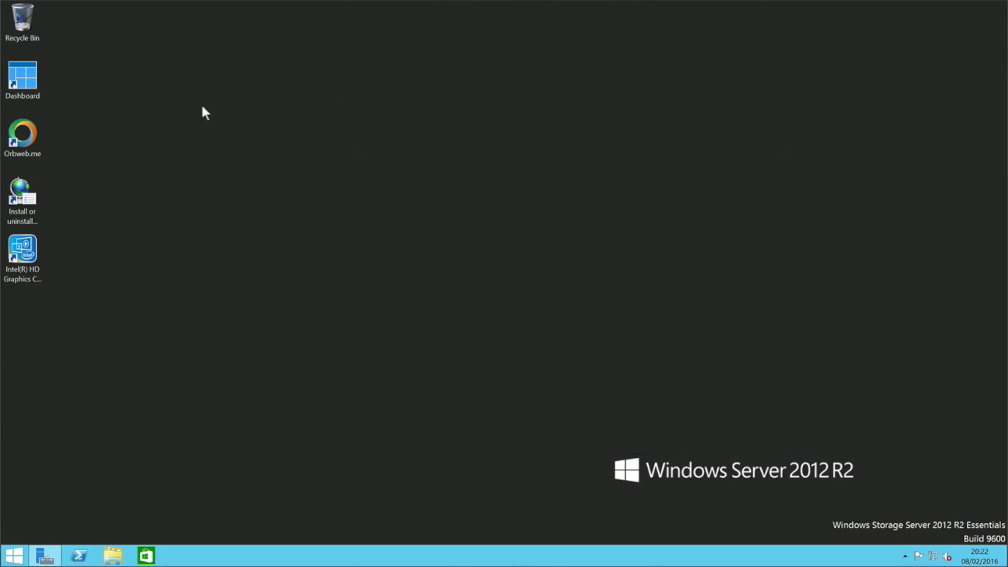
pyautogui.rightClick(455, 272)
pyautogui.click(492, 356)
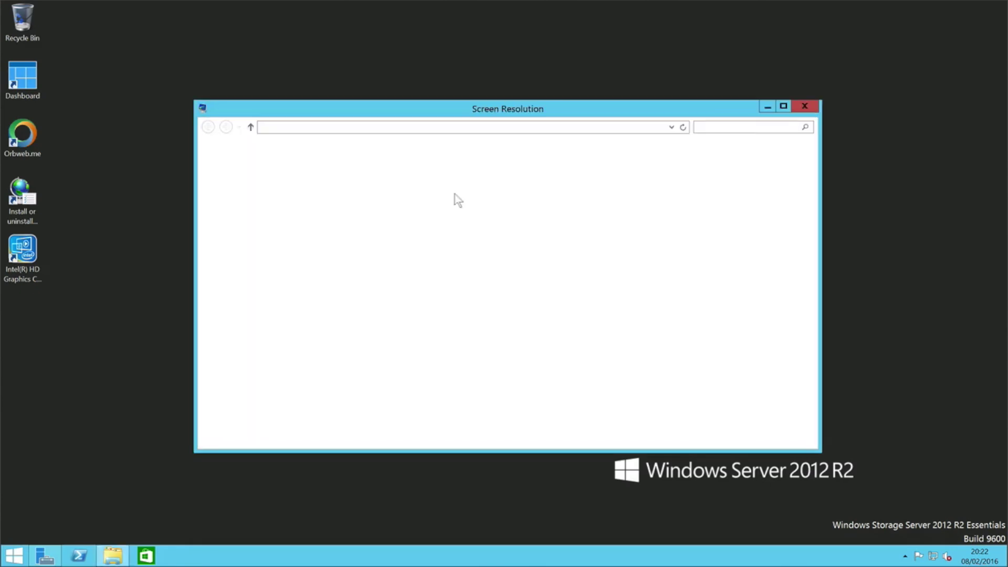
pyautogui.click(804, 108)
pyautogui.rightClick(477, 189)
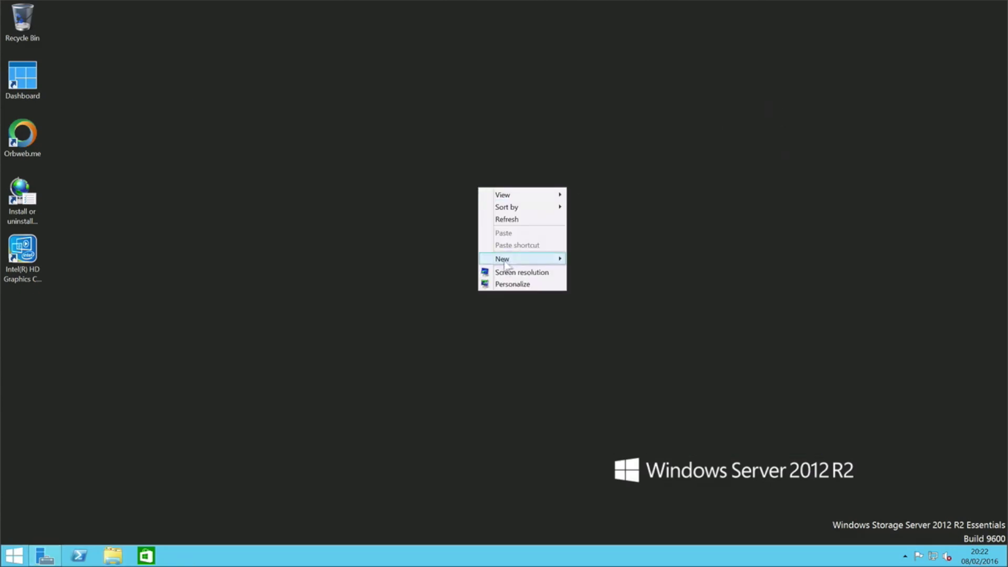
pyautogui.click(485, 283)
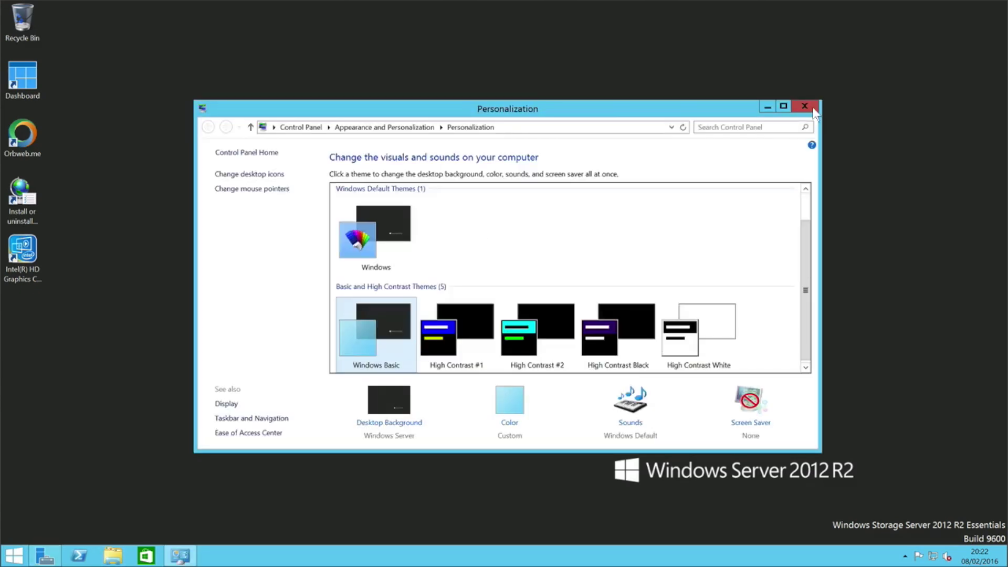
pyautogui.click(804, 104)
pyautogui.click(31, 212)
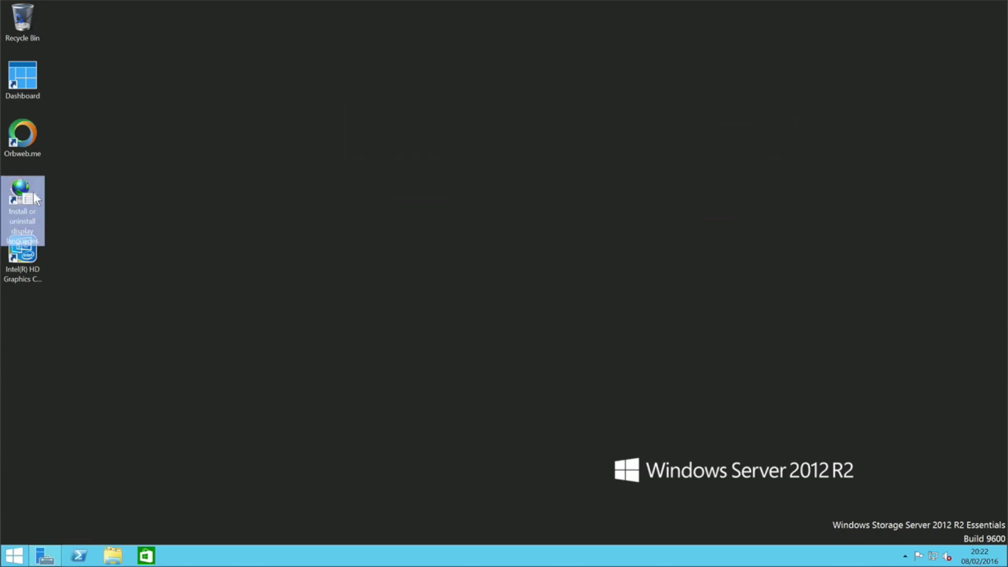
pyautogui.click(21, 136)
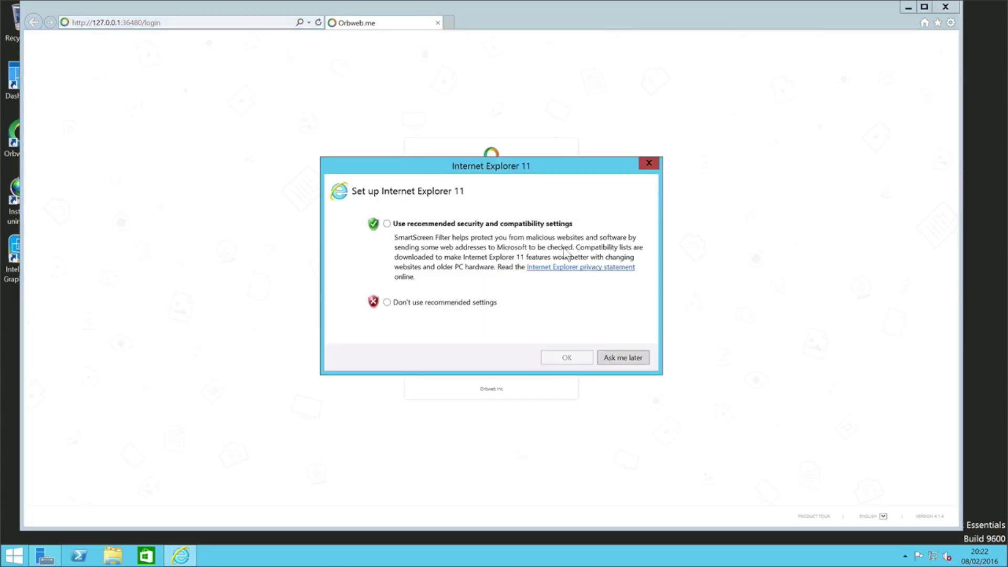
# Step: Accept Internet Explorer's recommended settings and close the Orbweb.me sign-in page
pyautogui.click(437, 224)
pyautogui.click(571, 357)
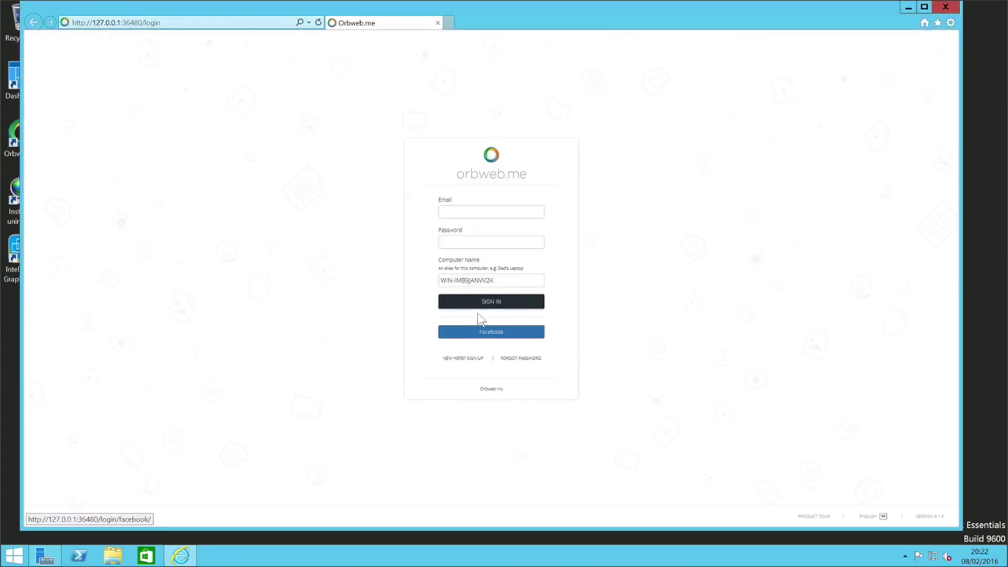
pyautogui.click(946, 6)
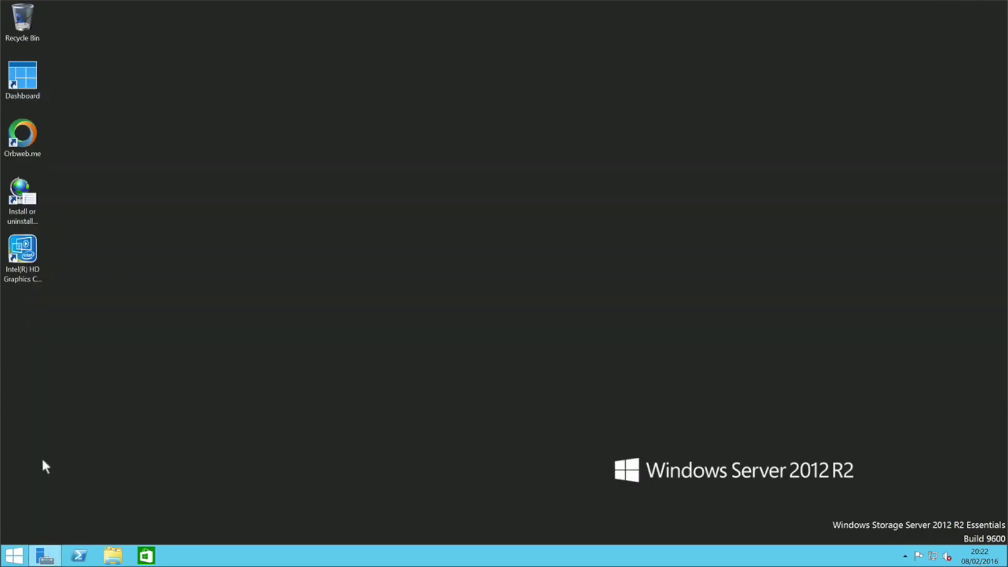
# Step: Launch Computer Management from Administrative Tools via Start
pyautogui.click(15, 555)
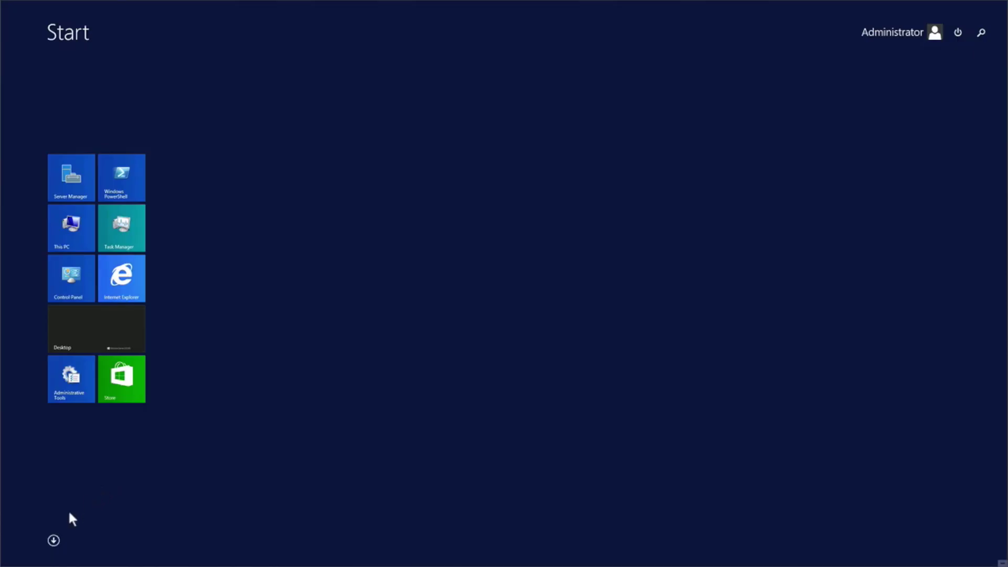
pyautogui.click(70, 389)
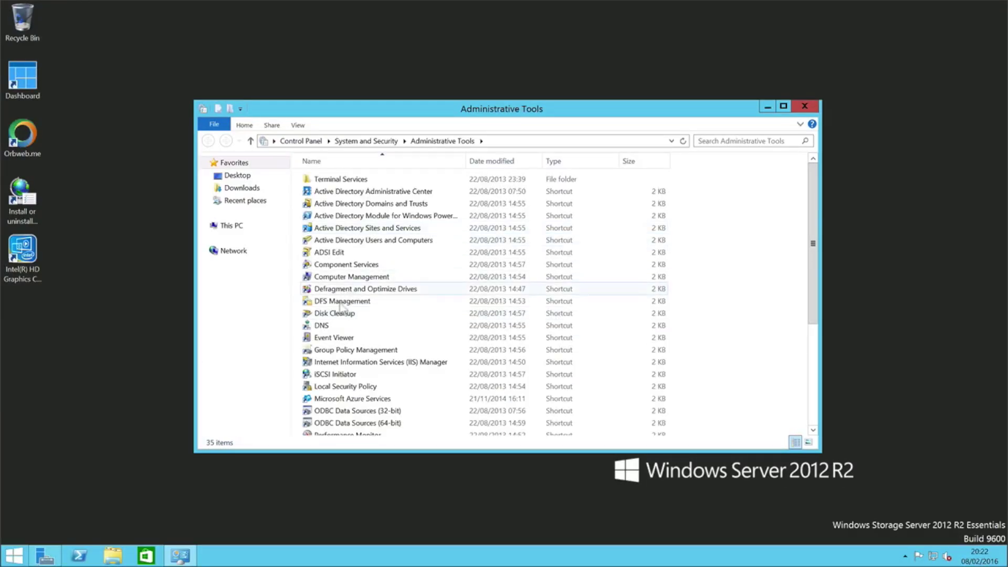
pyautogui.click(352, 281)
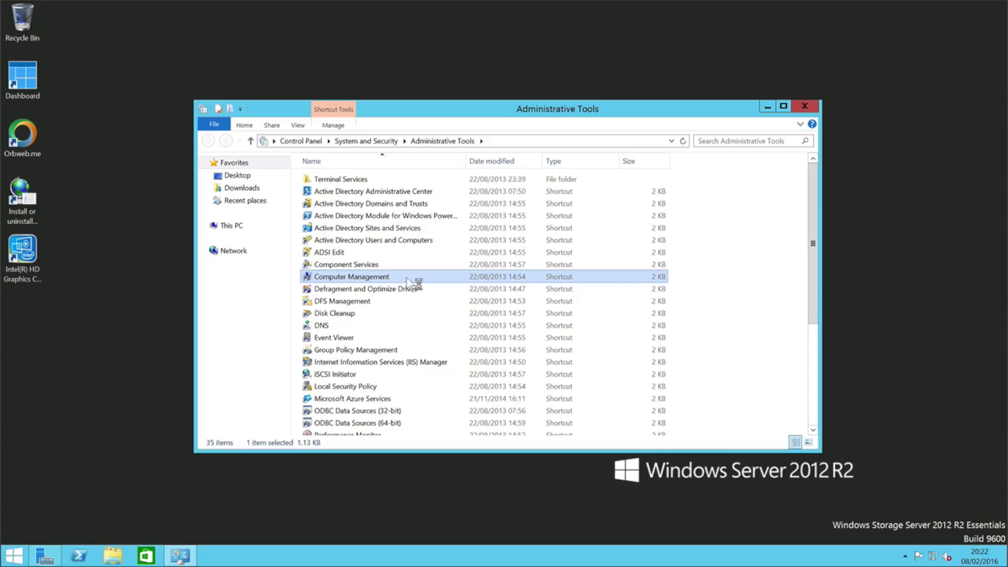
pyautogui.doubleClick(392, 278)
# Step: Open Storage > Disk Management and initialize Disk 1 with GPT partition style
pyautogui.doubleClick(142, 92)
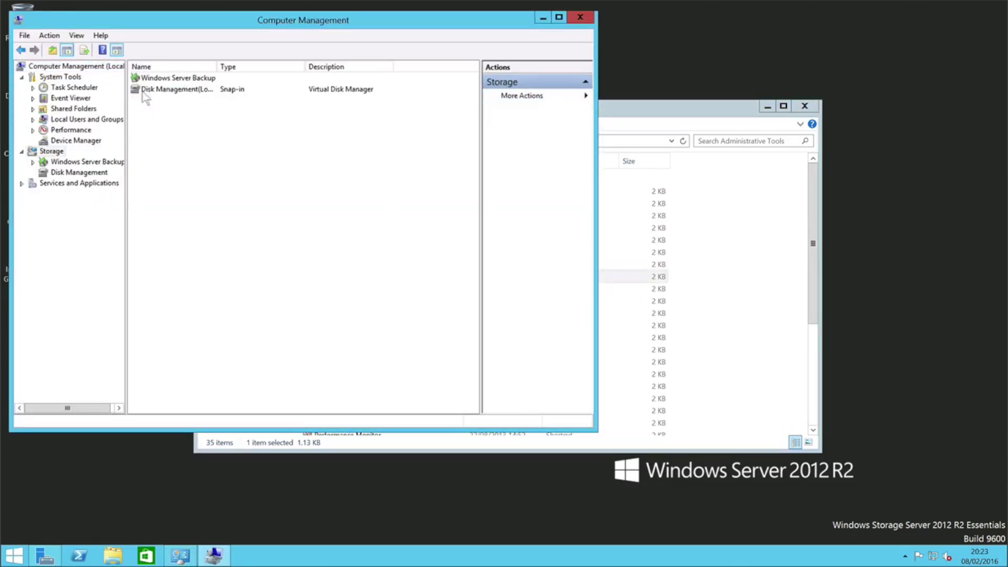
pyautogui.doubleClick(172, 92)
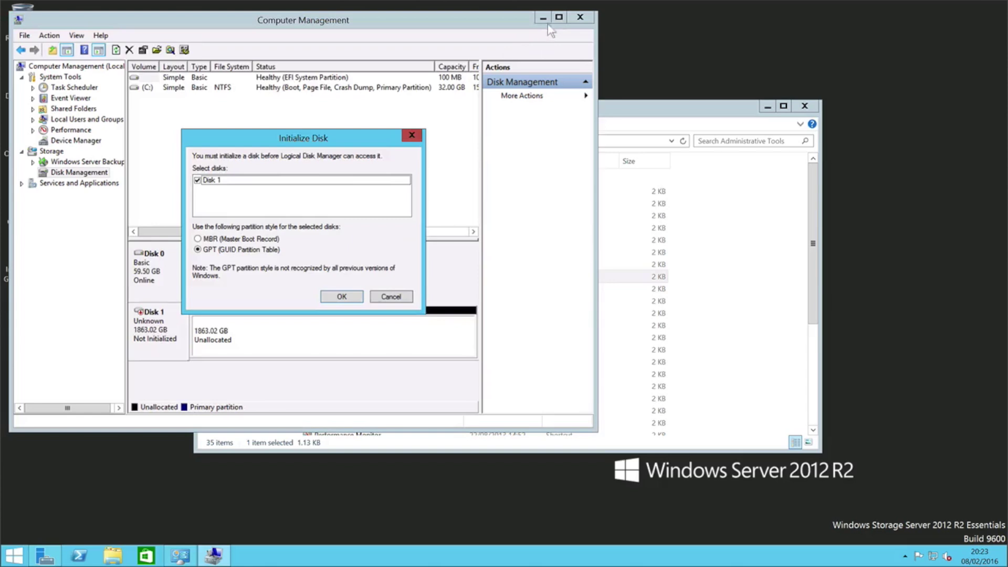
pyautogui.click(339, 295)
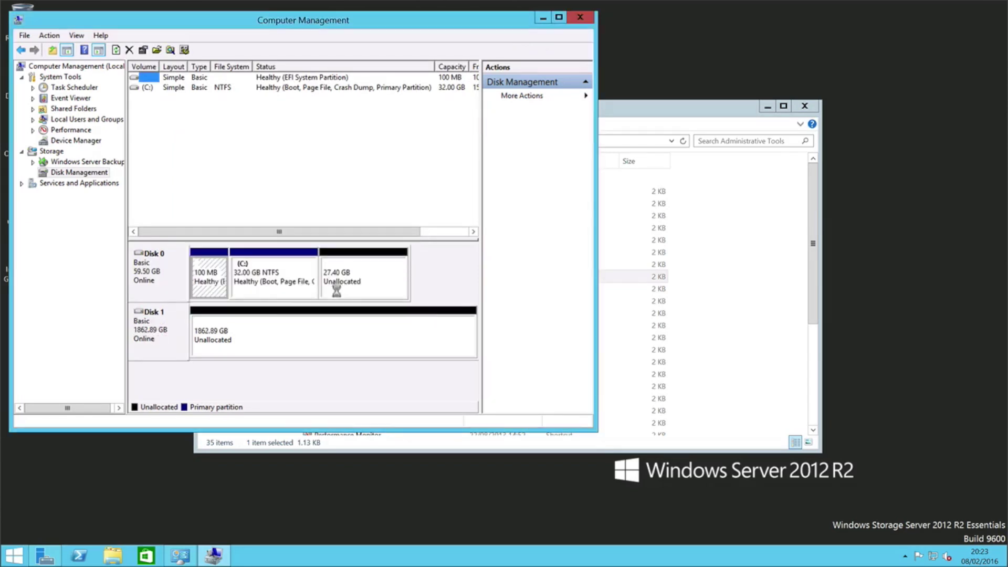
# Step: Create a full-size 1907600 MB NTFS simple volume, New Volume (D:), on Disk 1
pyautogui.rightClick(245, 335)
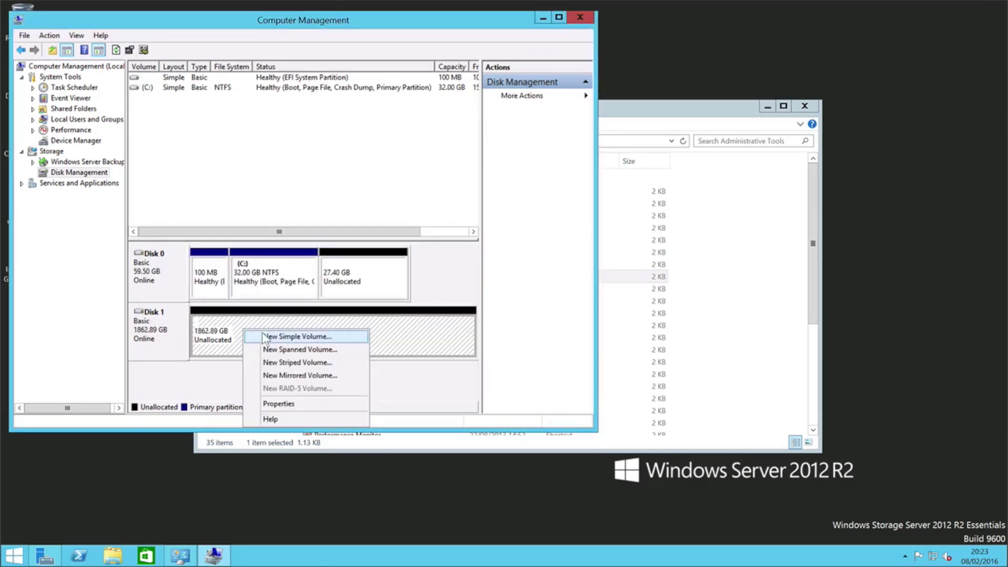
pyautogui.click(262, 337)
pyautogui.click(366, 289)
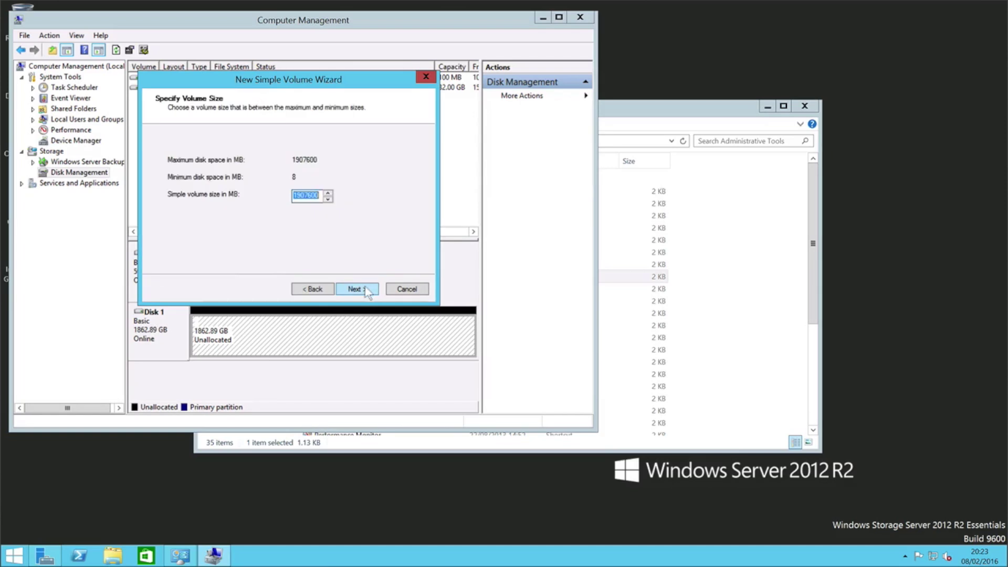
pyautogui.click(367, 291)
pyautogui.click(366, 292)
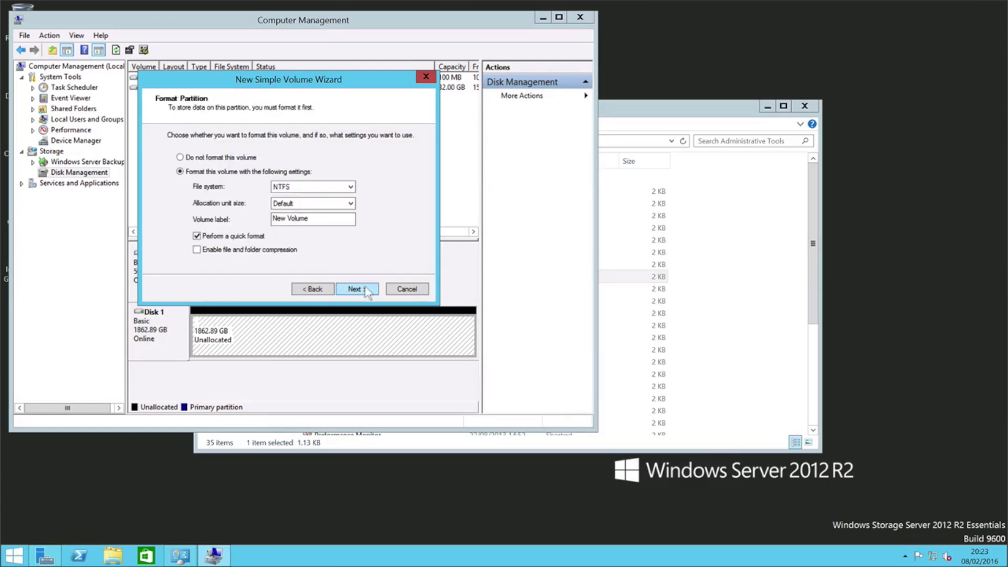
pyautogui.click(367, 292)
pyautogui.click(357, 289)
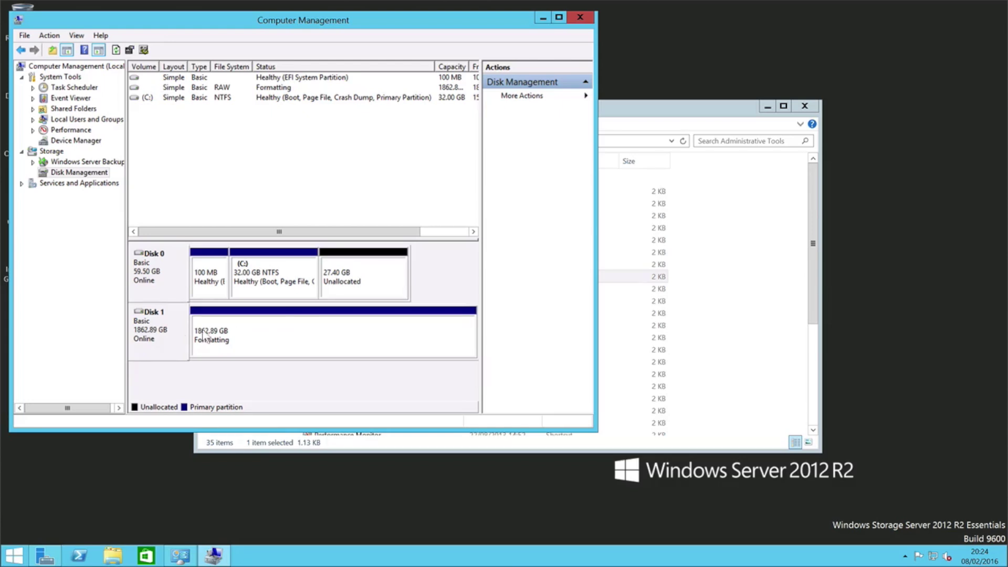
# Step: Close Computer Management, open the new D: drive from This PC, then close it
pyautogui.rightClick(136, 331)
pyautogui.click(310, 327)
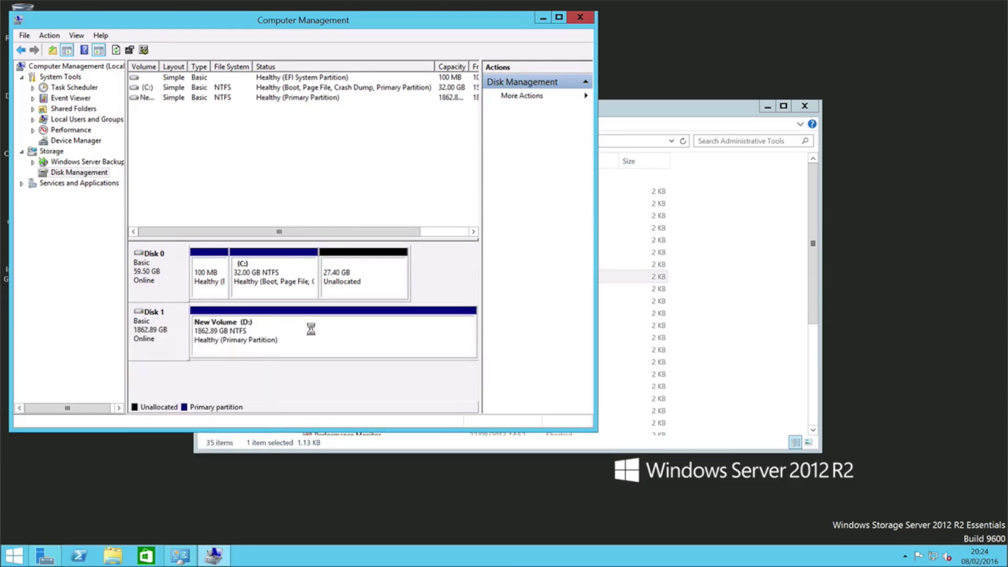
pyautogui.click(580, 18)
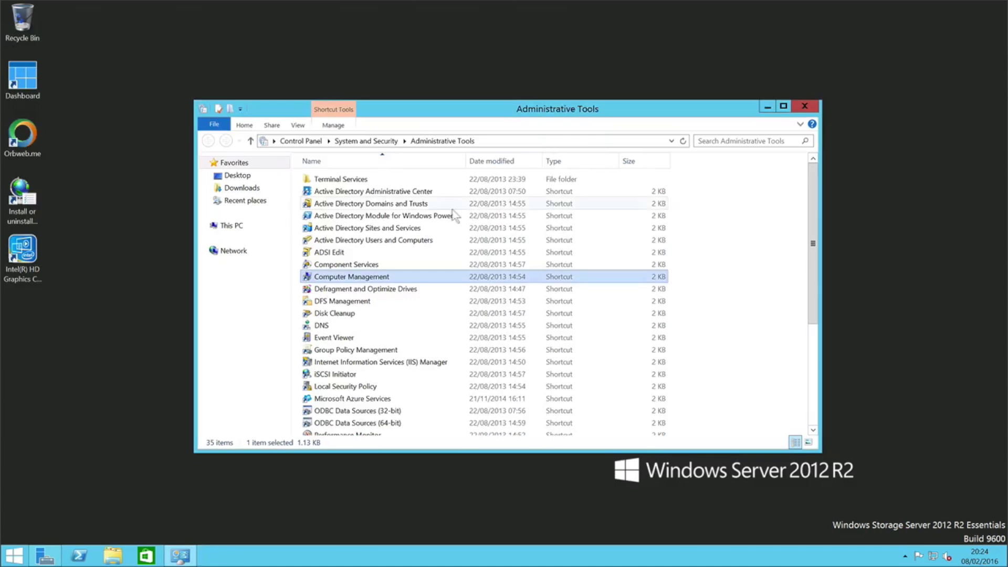
pyautogui.middleClick(113, 558)
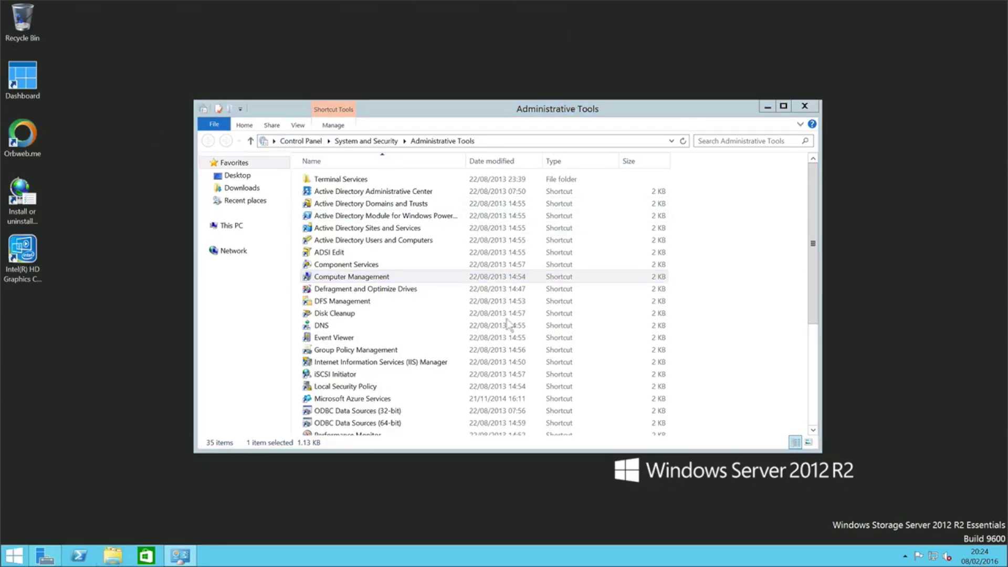
pyautogui.doubleClick(572, 284)
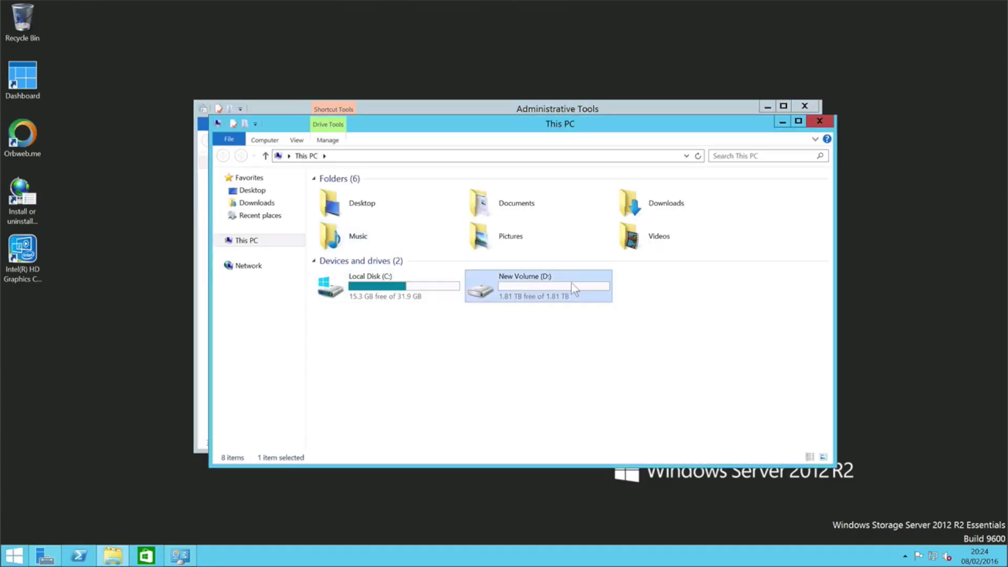
pyautogui.hotkey('alt', 'F4')
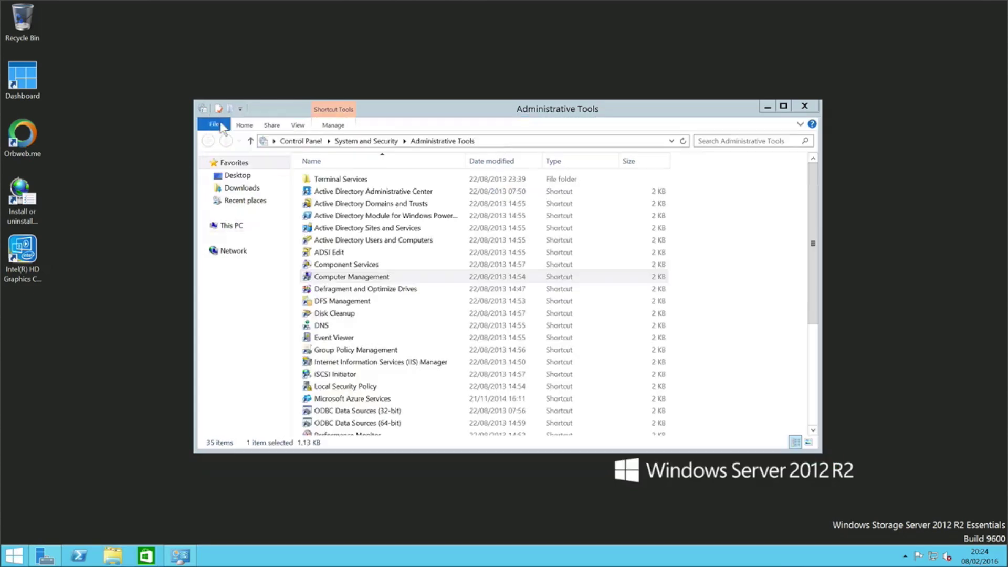
pyautogui.click(805, 106)
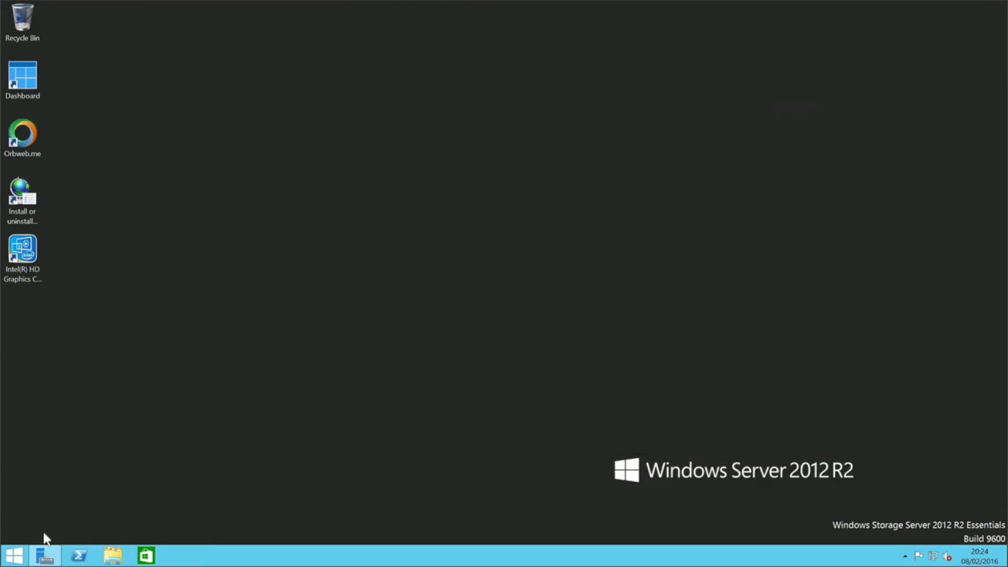
pyautogui.click(11, 554)
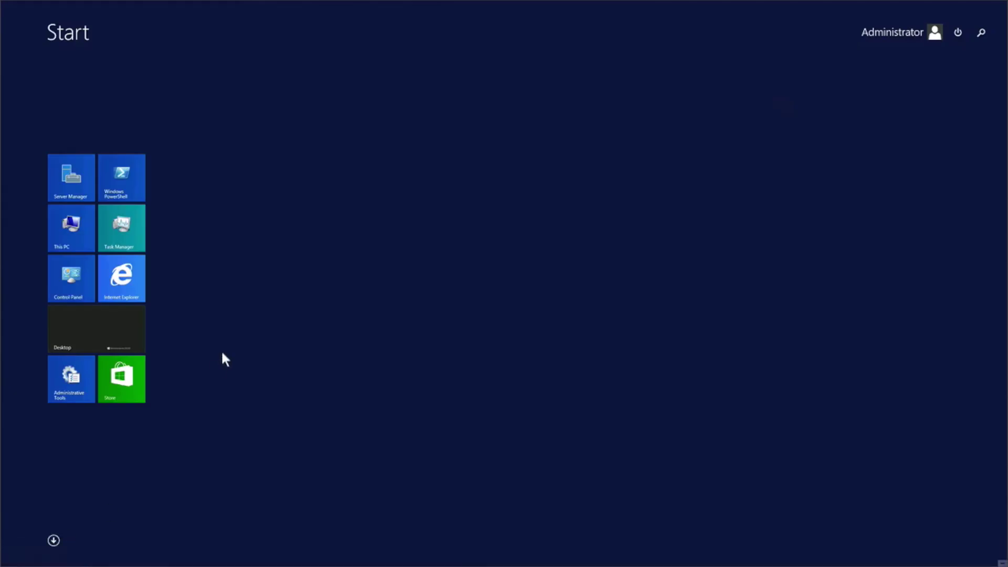
pyautogui.rightClick(67, 238)
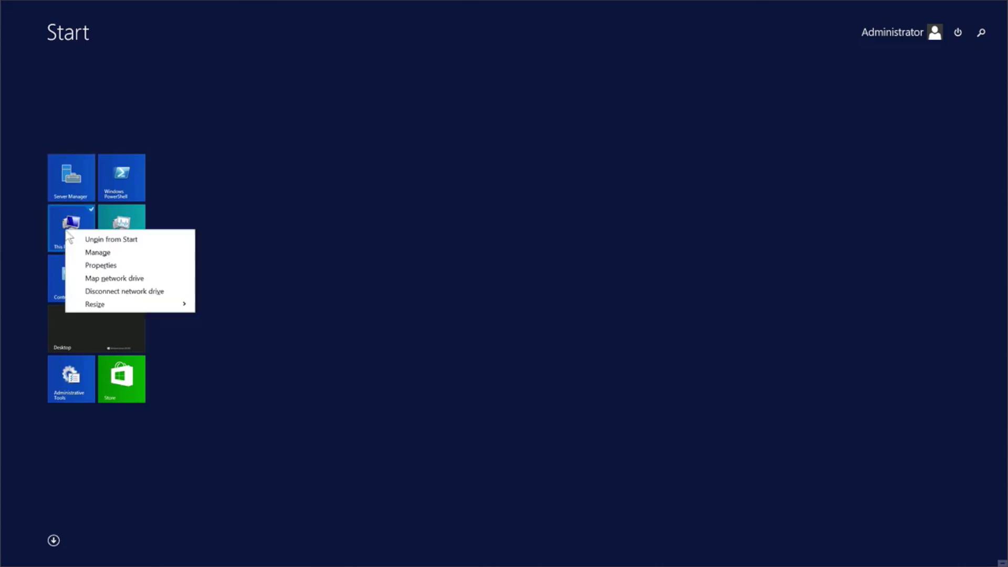
pyautogui.click(103, 266)
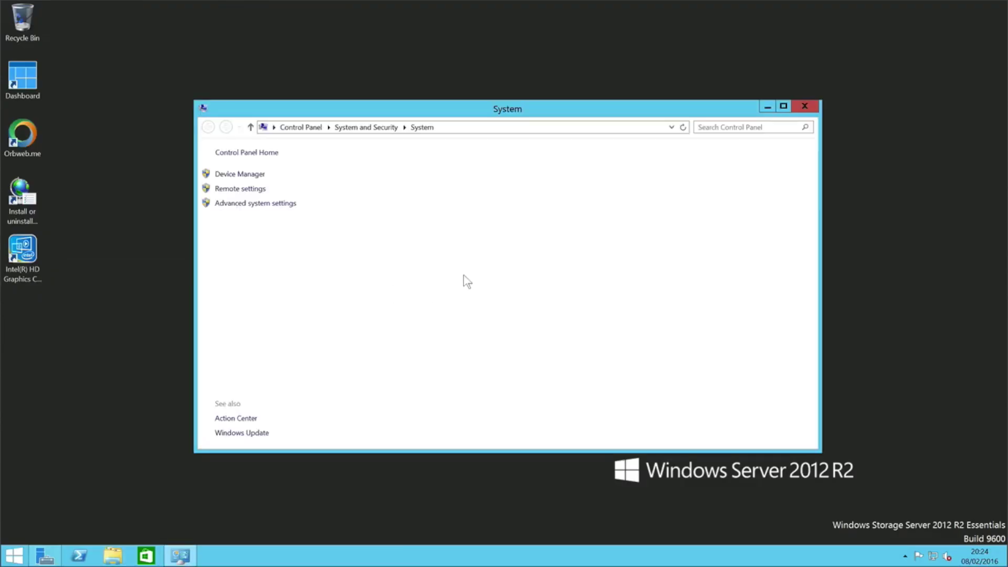
pyautogui.click(783, 106)
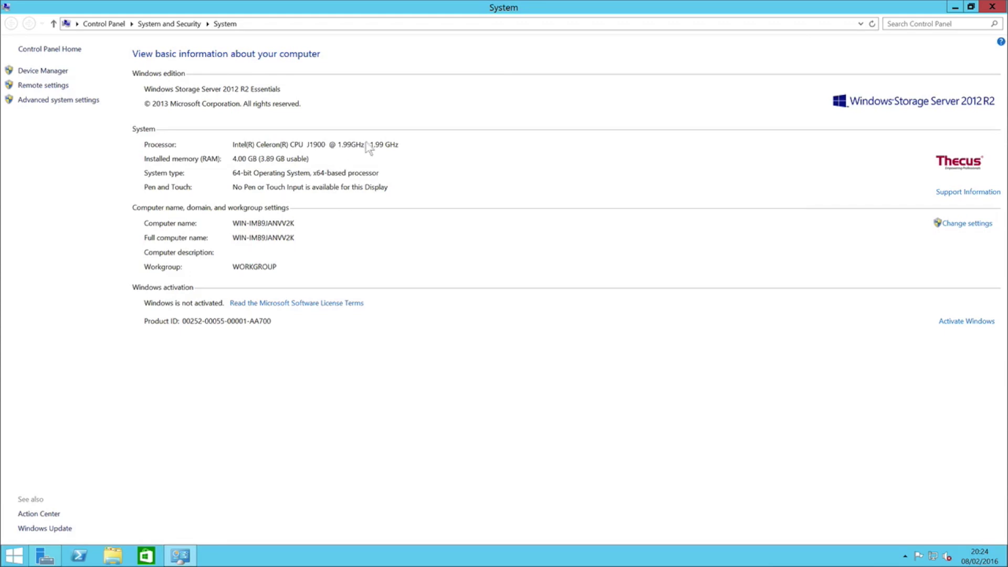
pyautogui.click(996, 9)
# Step: Open Task Manager from the taskbar with full details on the Performance view
pyautogui.rightClick(399, 558)
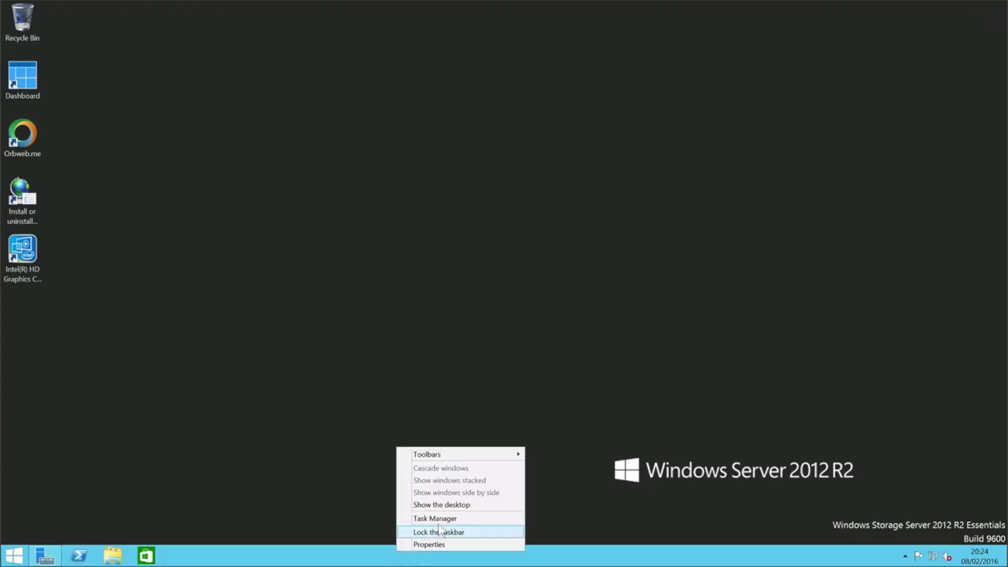
pyautogui.click(437, 520)
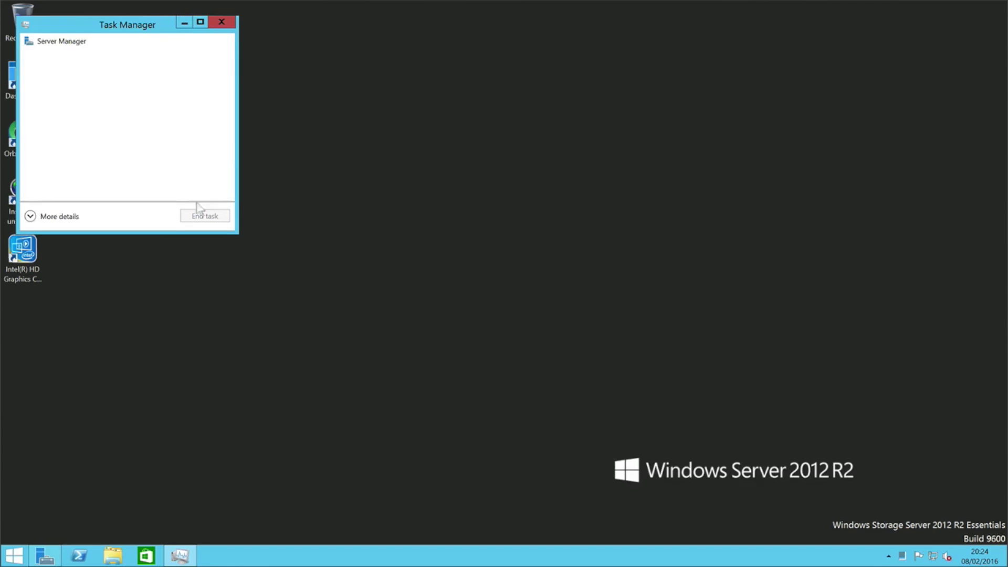
pyautogui.click(59, 216)
pyautogui.moveTo(226, 28); pyautogui.dragTo(654, 37)
pyautogui.click(515, 62)
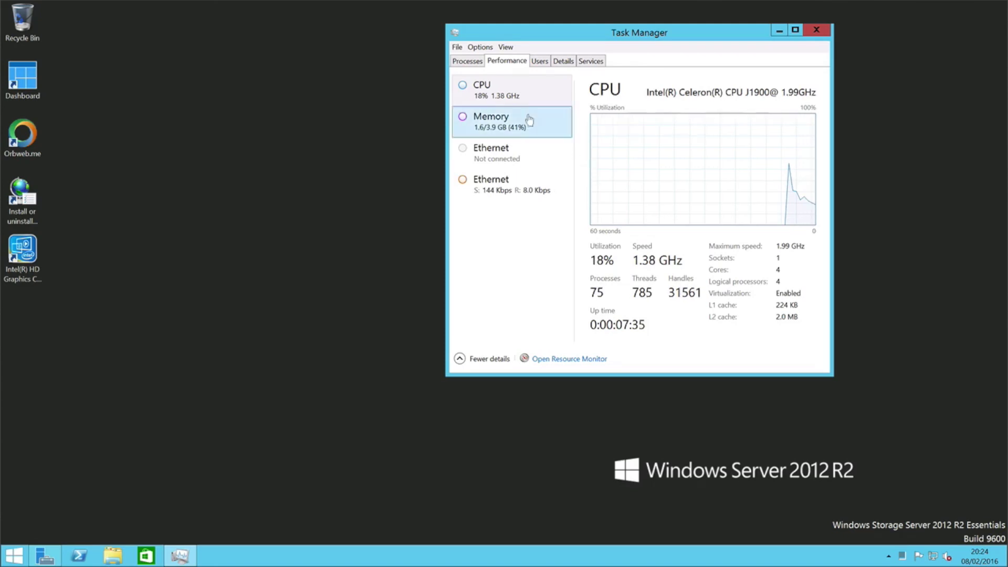
# Step: Toggle Task Manager's summary and graph-only views, ending on the full CPU performance view
pyautogui.rightClick(525, 95)
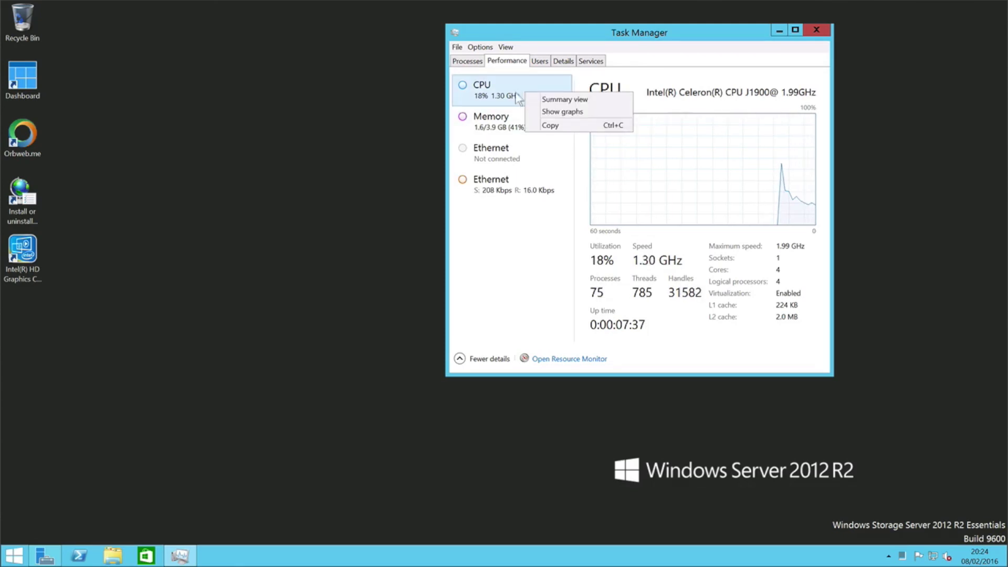
pyautogui.click(562, 99)
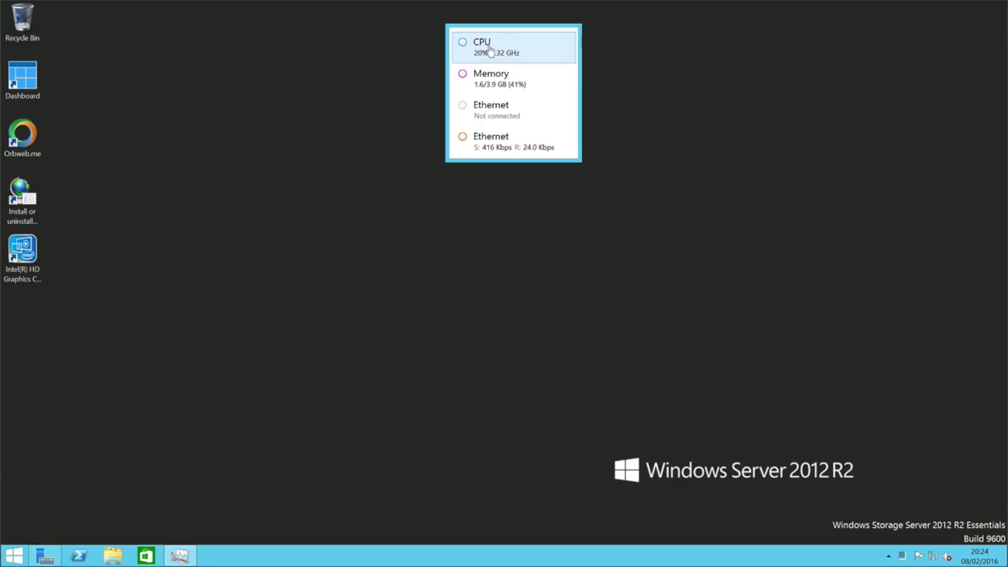
pyautogui.rightClick(487, 46)
pyautogui.click(499, 50)
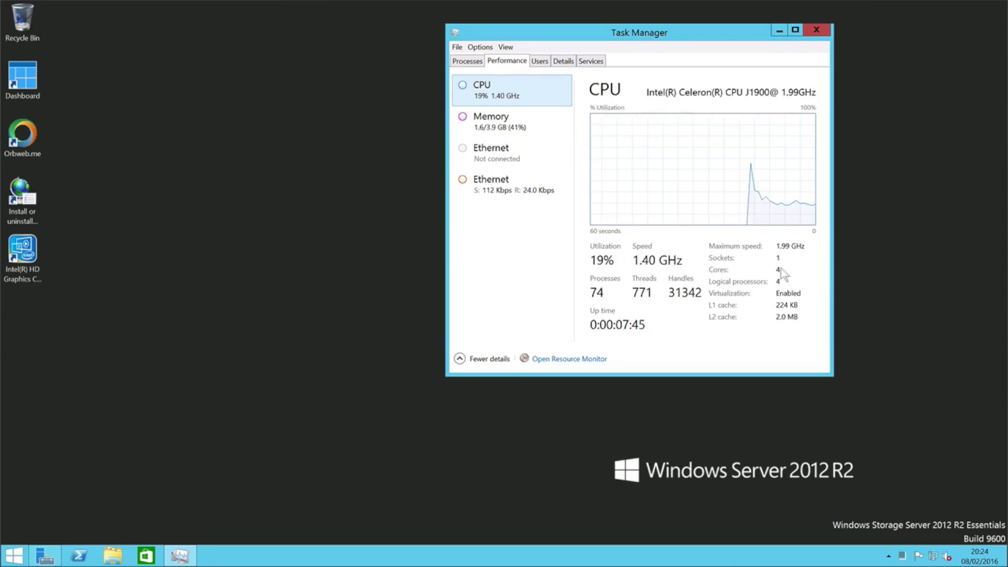
pyautogui.doubleClick(734, 176)
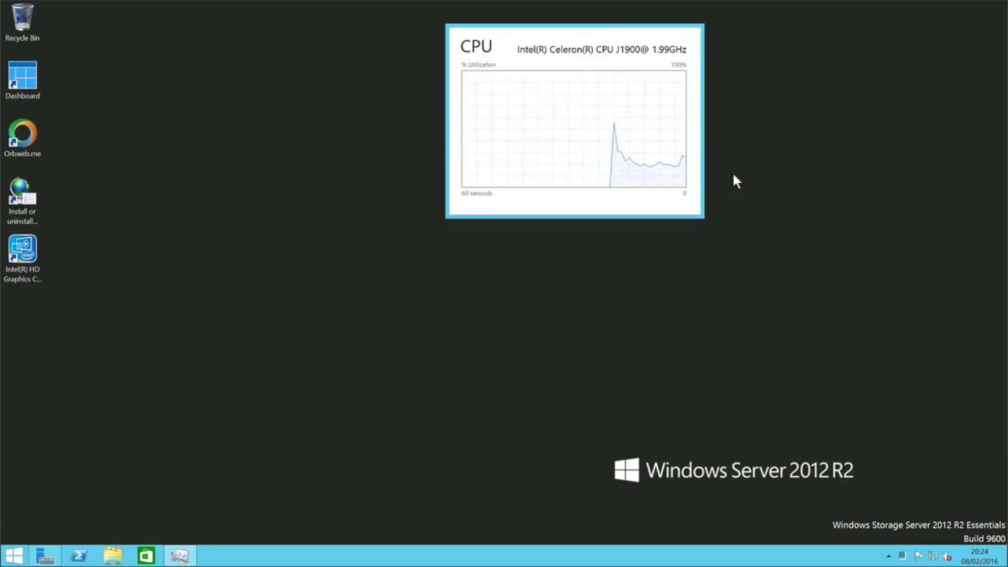
pyautogui.doubleClick(588, 130)
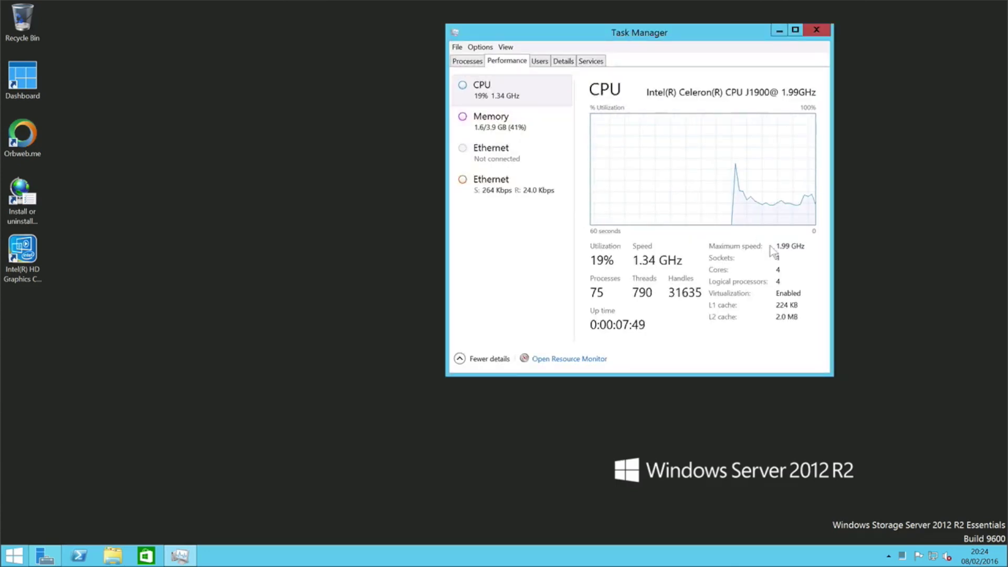
pyautogui.click(589, 359)
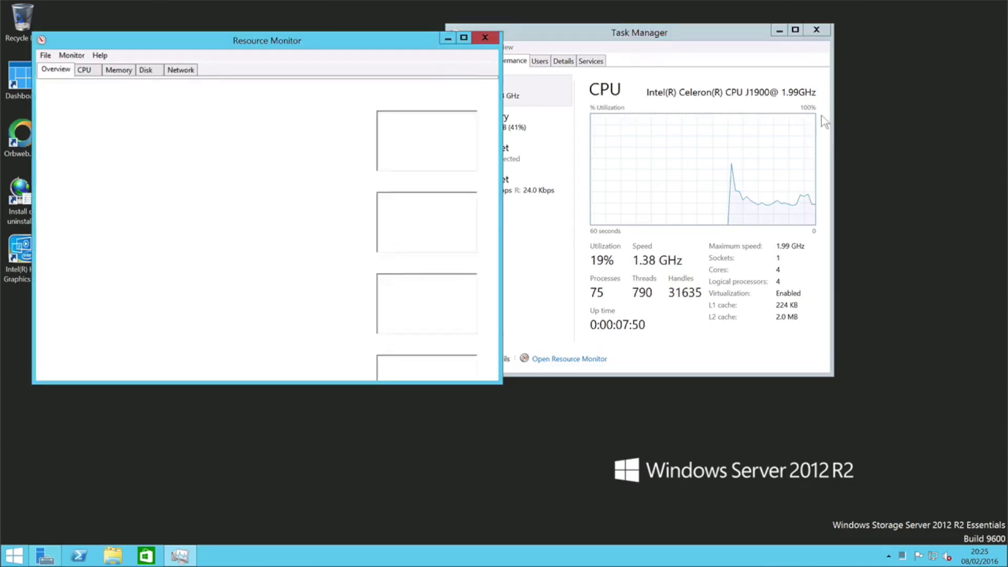
pyautogui.click(465, 38)
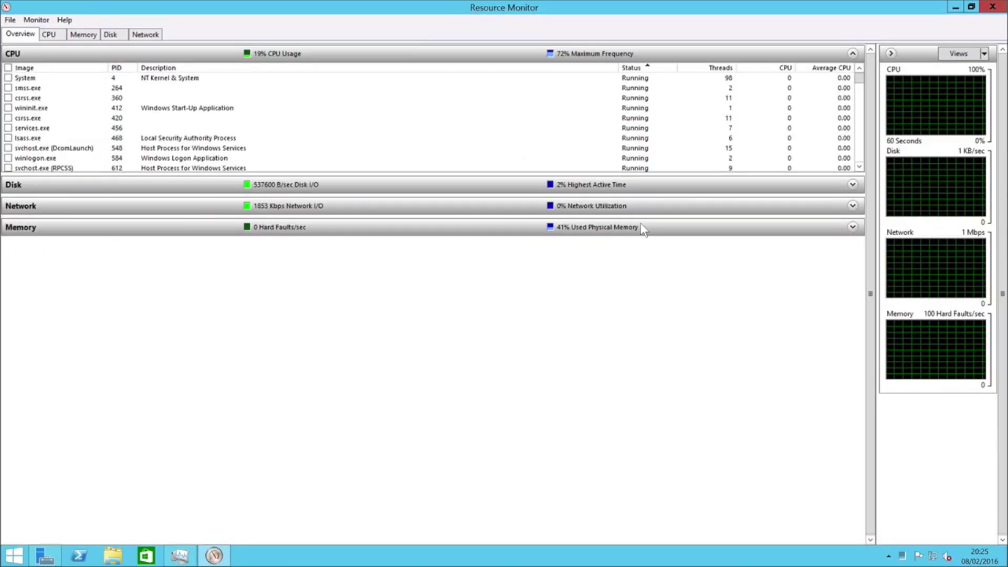
pyautogui.click(49, 35)
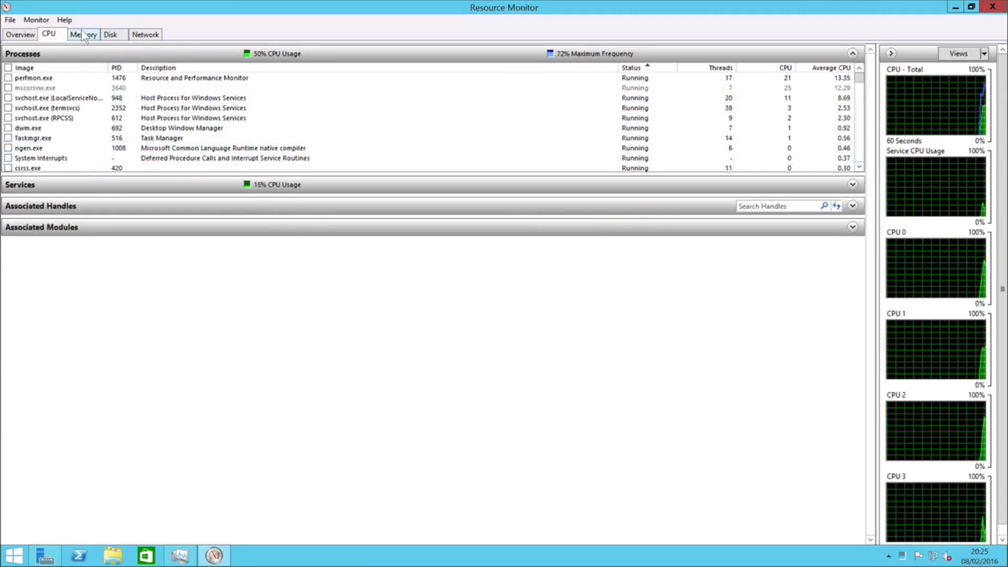
pyautogui.click(83, 34)
pyautogui.click(115, 35)
pyautogui.click(143, 34)
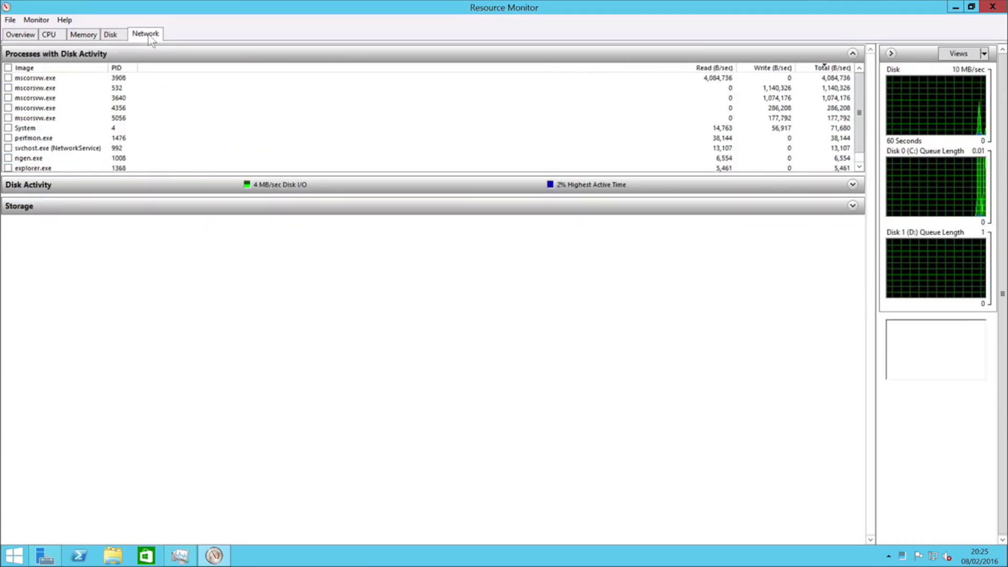
pyautogui.click(1000, 6)
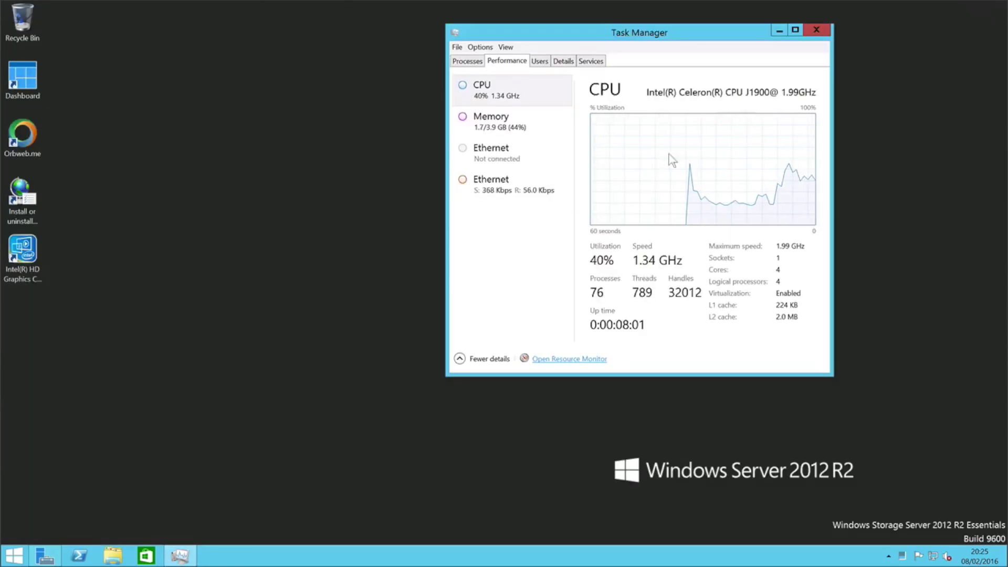
# Step: Launch Server Manager from the Start screen to its Local Server page
pyautogui.click(14, 556)
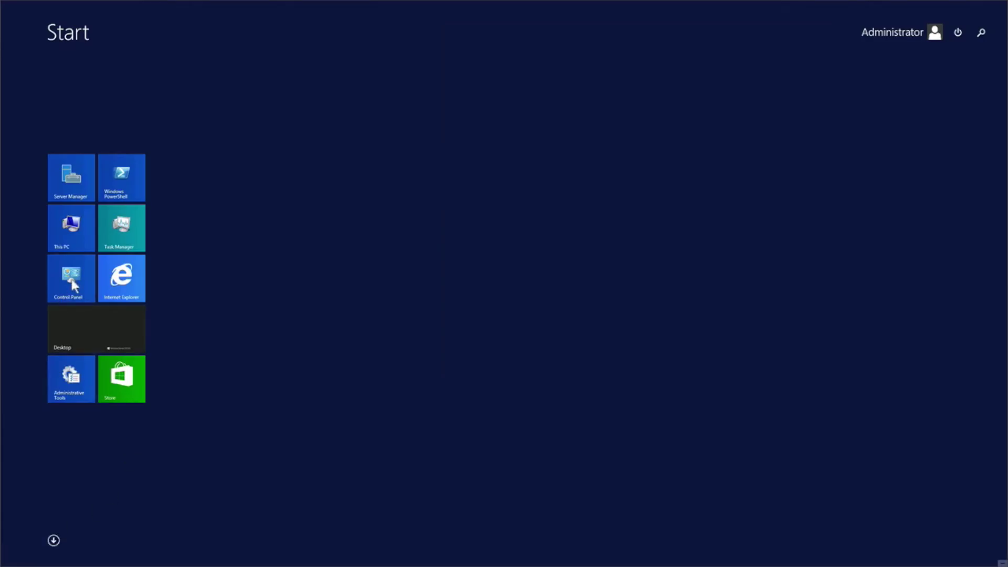
pyautogui.click(81, 182)
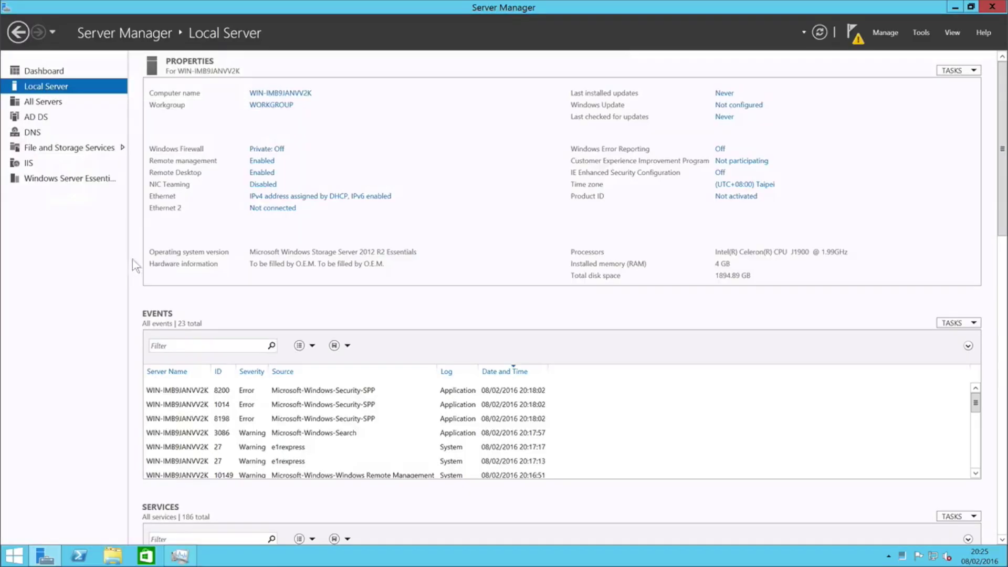